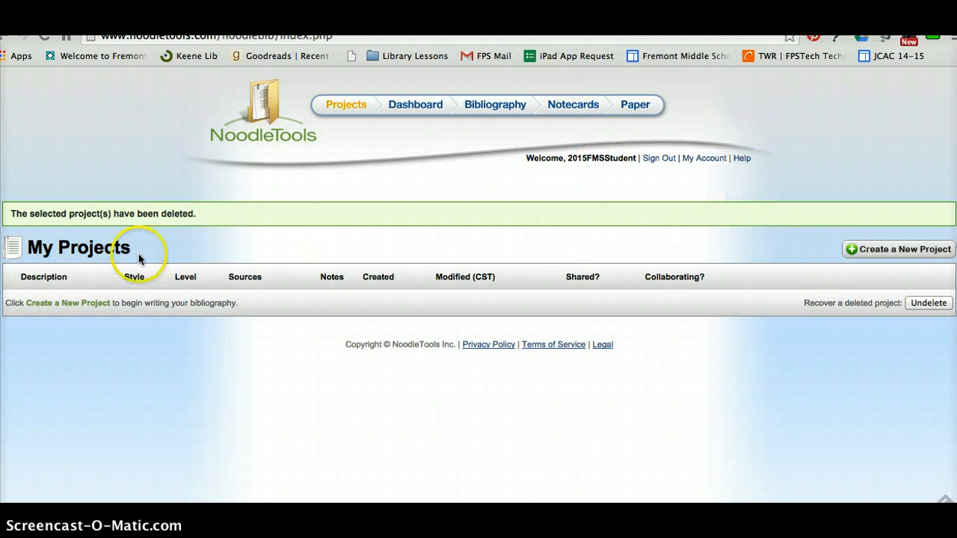
Start a new project with the MLA citation style and the Junior citation level.
click(882, 257)
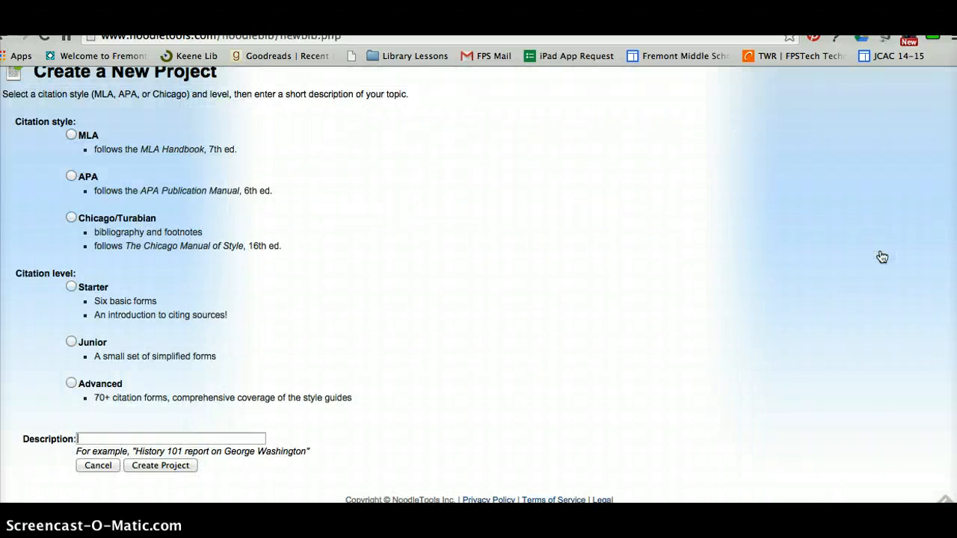
click(72, 137)
click(71, 136)
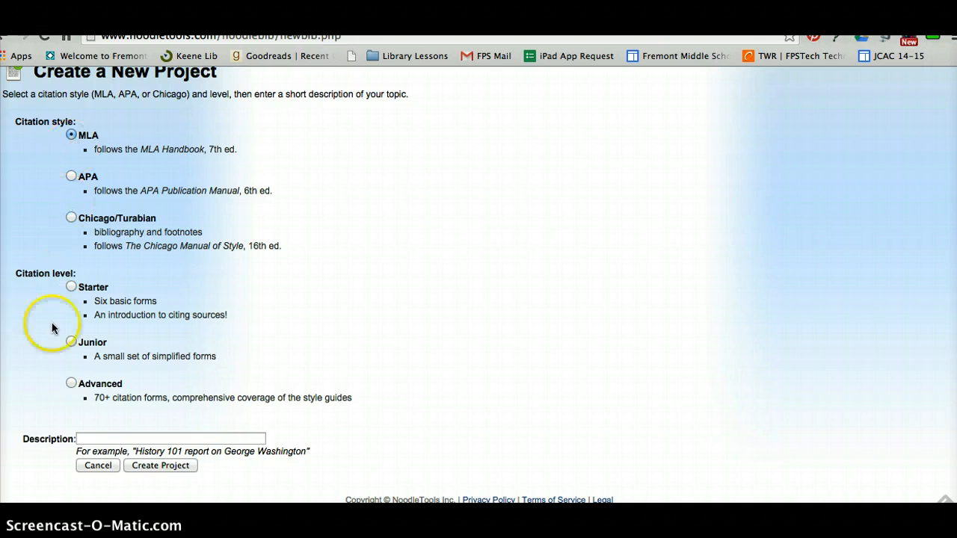
click(71, 344)
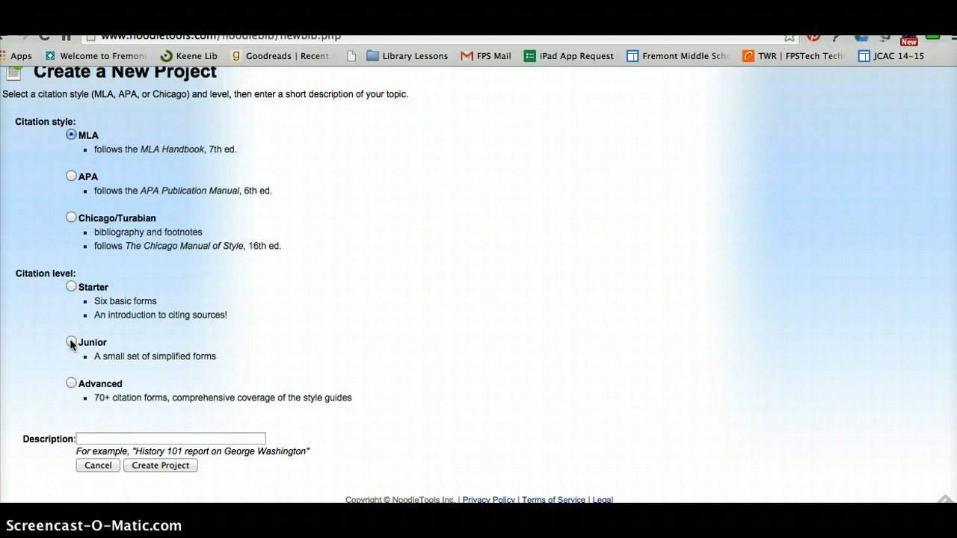
click(71, 344)
click(71, 343)
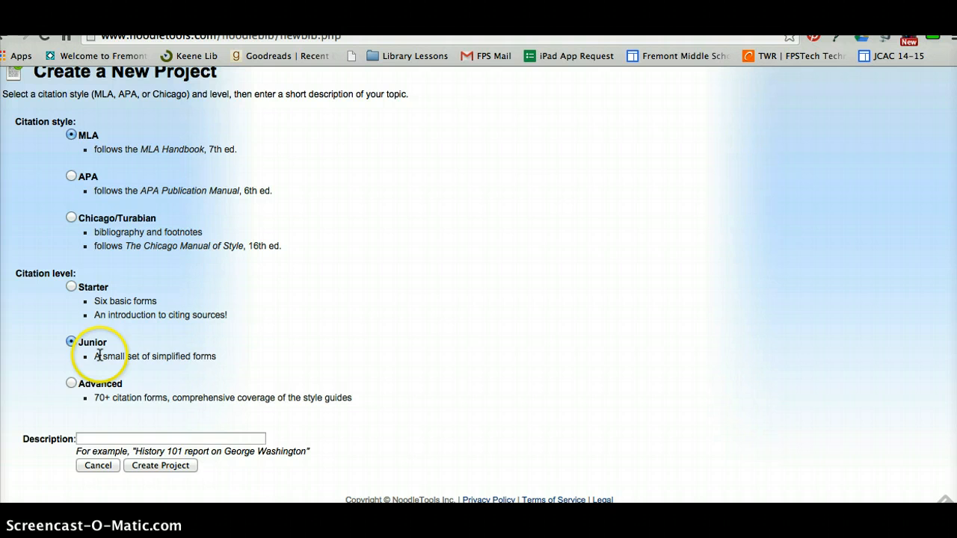
Describe the project as "English 7" followed by the teacher's surname and create it.
click(98, 436)
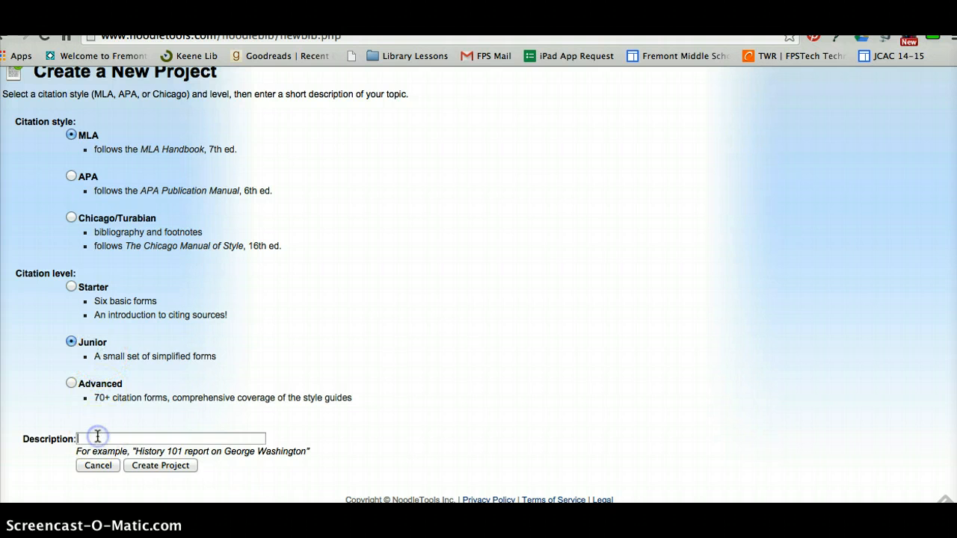
text(English)
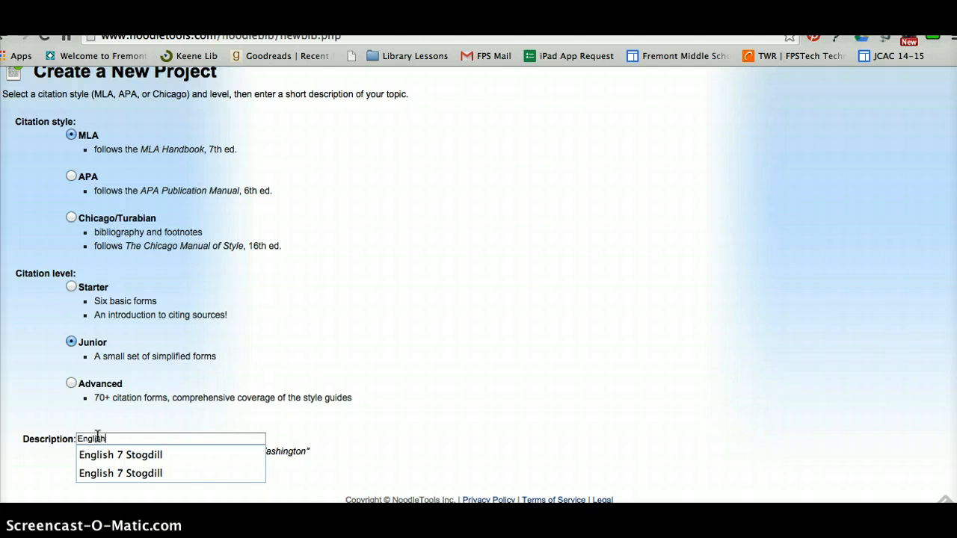
text( 7 Stogdill)
key(Return)
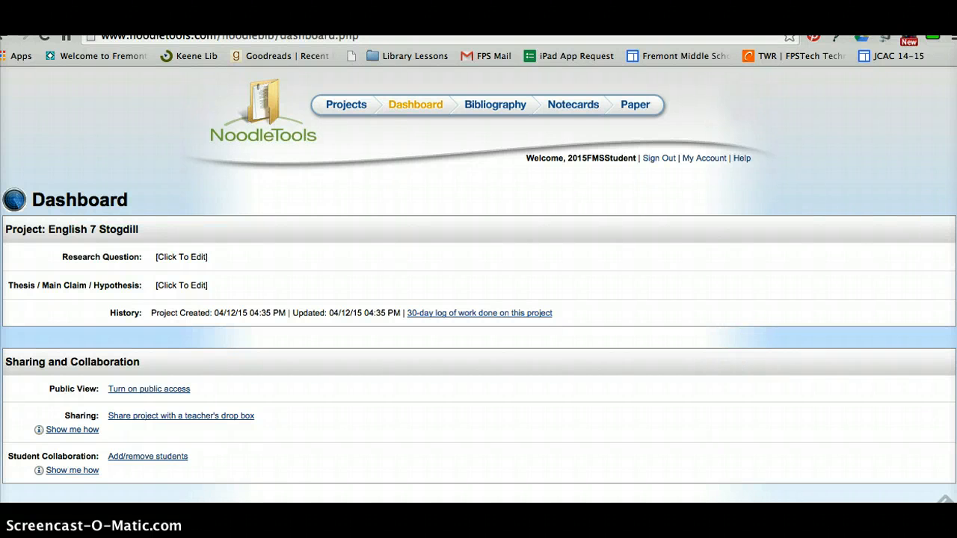
Open the Works Cited list of the new English 7 project.
scroll(479, 285, down, 3)
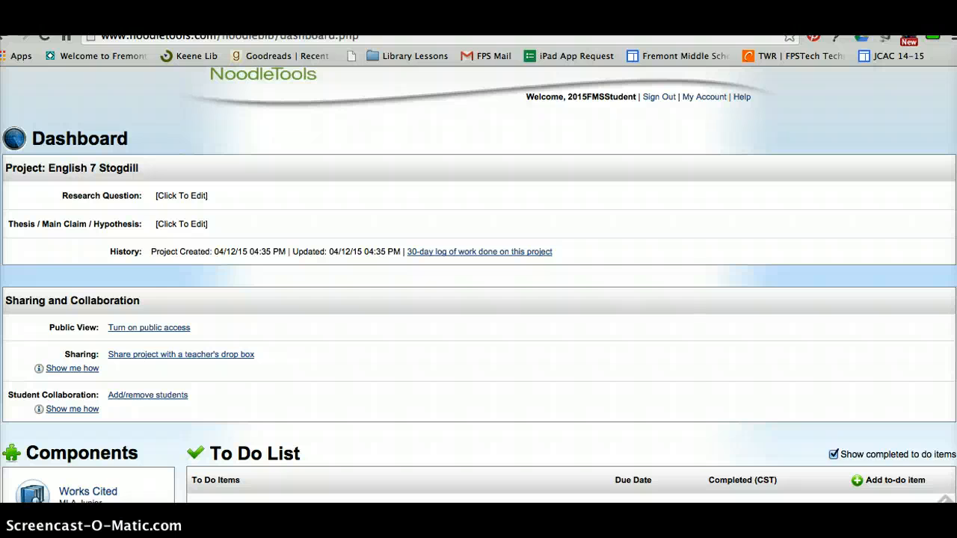
scroll(479, 284, down, 3)
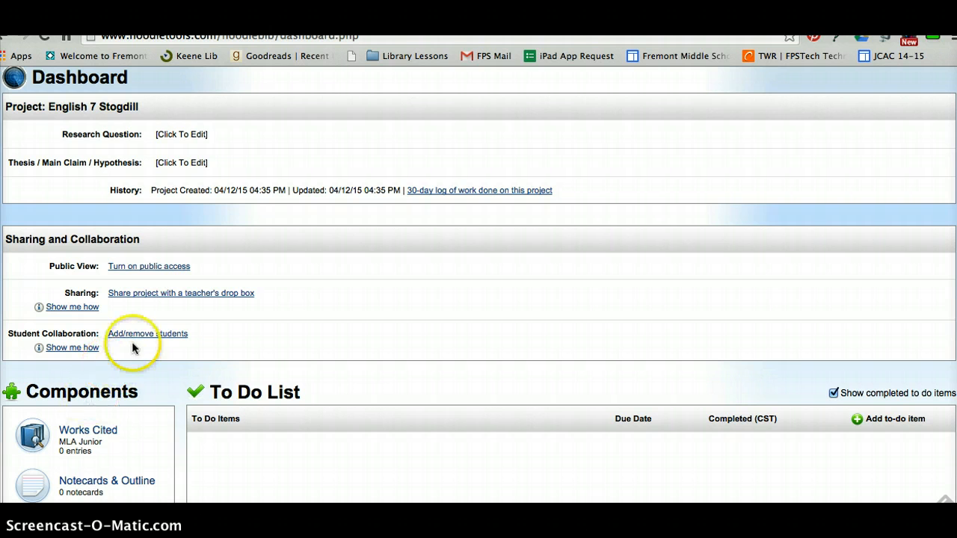
click(89, 432)
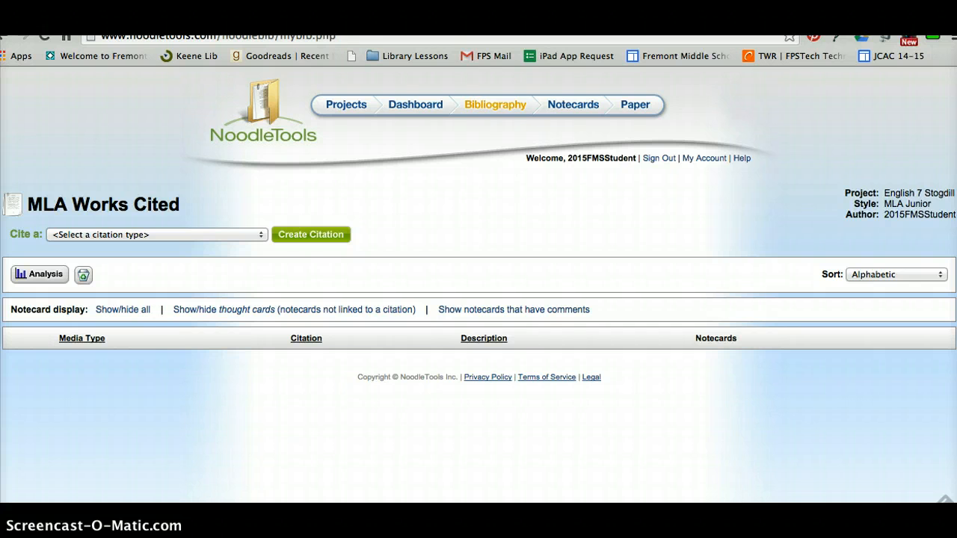
Switch to the World Book Student article on Medici and copy its recommended MLA citation.
click(411, 18)
click(946, 368)
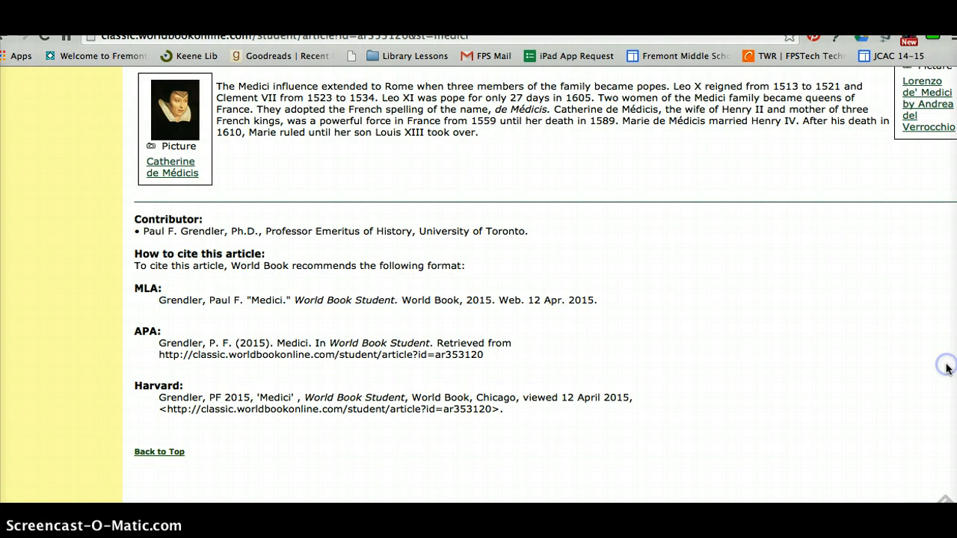
scroll(947, 369, up, 5)
scroll(946, 368, up, 4)
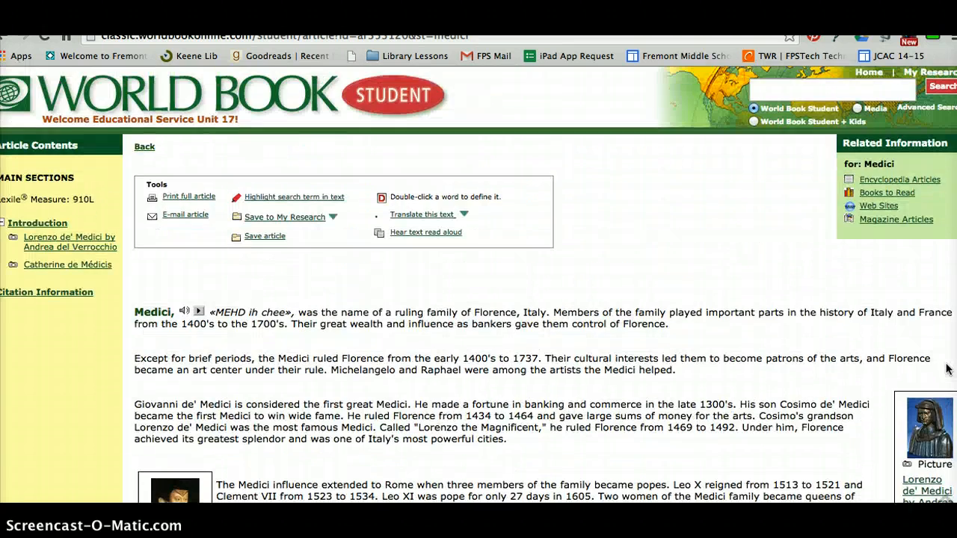
scroll(947, 368, down, 9)
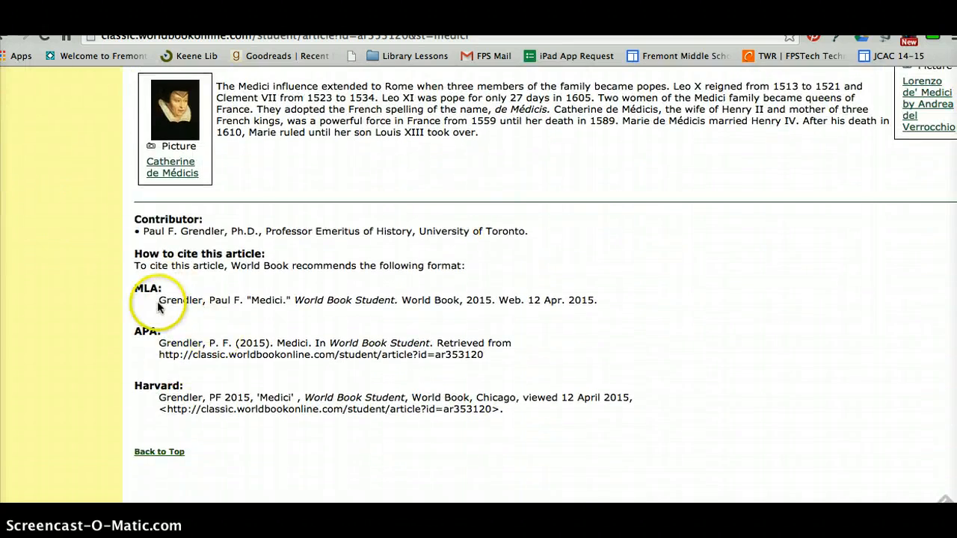
drag(161, 301, 633, 312)
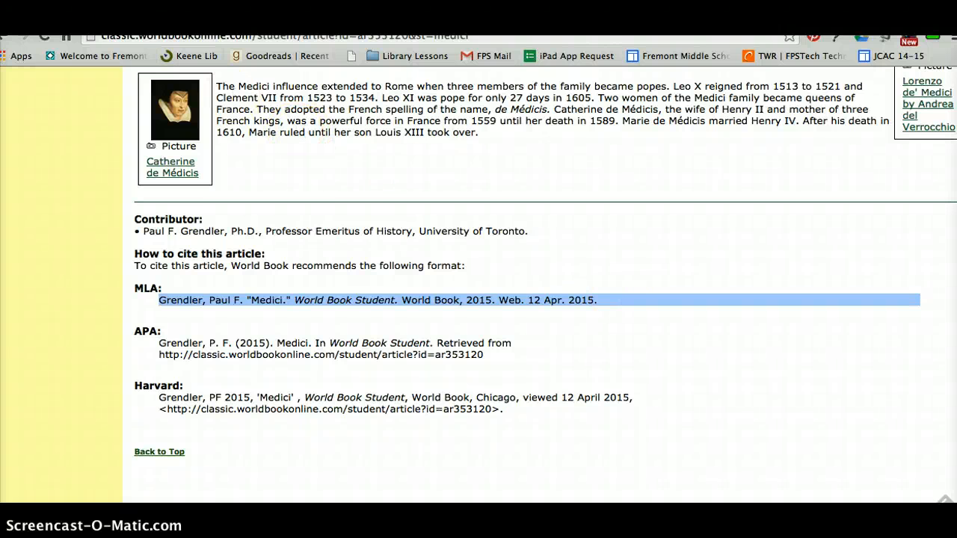
Return to NoodleTools and create a Web Site citation in the MLA Works Cited list.
key(ctrl+Tab)
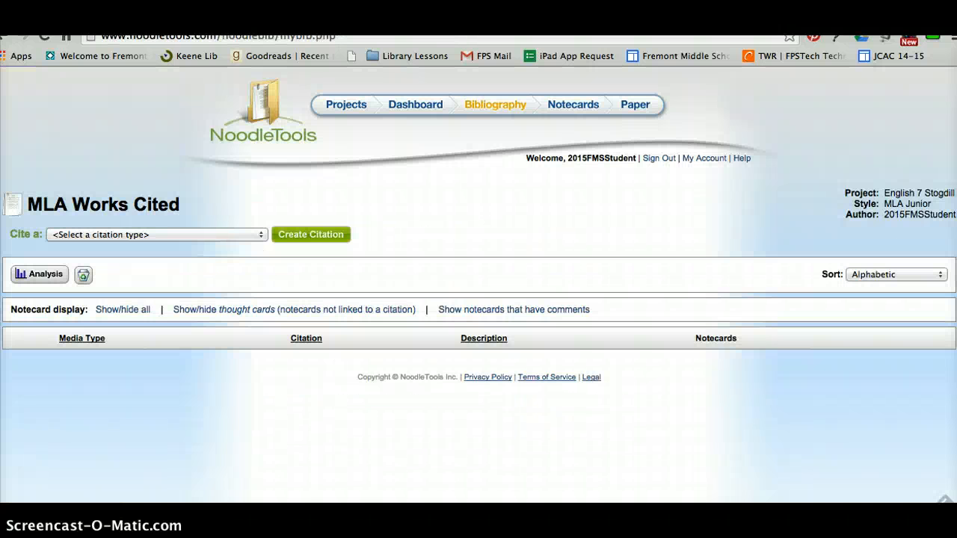
click(261, 236)
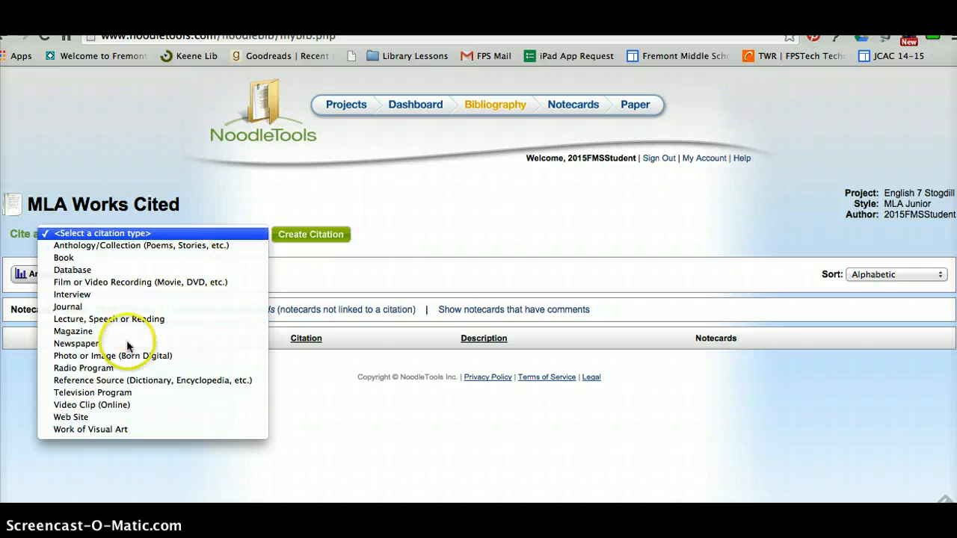
click(101, 415)
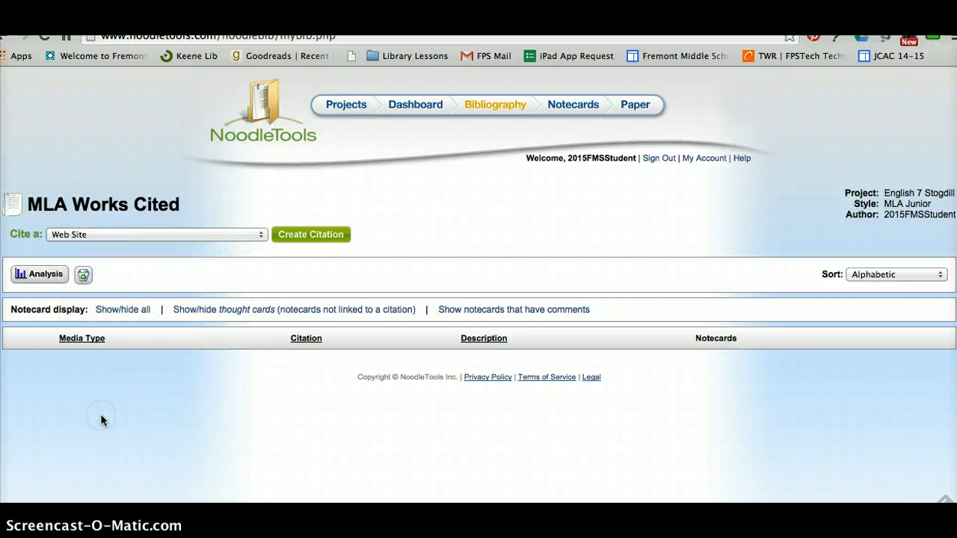
click(300, 237)
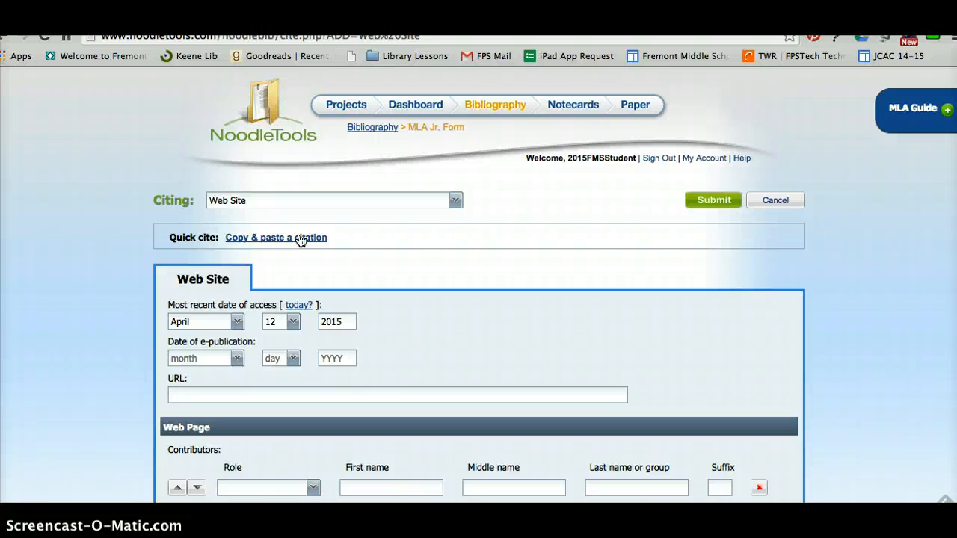
Use the copy-and-paste quick cite form to paste the World Book Medici citation as a manually edited citation, and submit it.
click(408, 267)
click(281, 239)
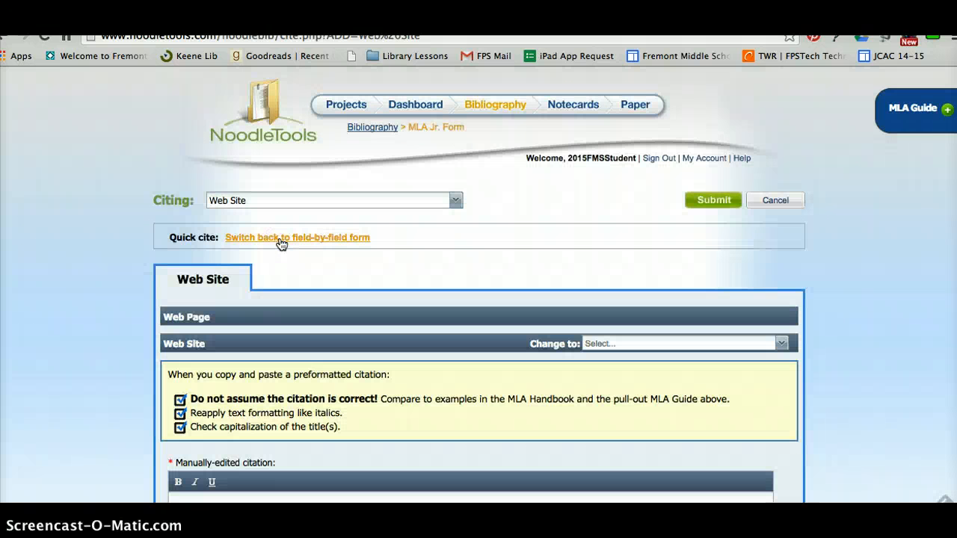
click(925, 310)
scroll(925, 312, down, 2)
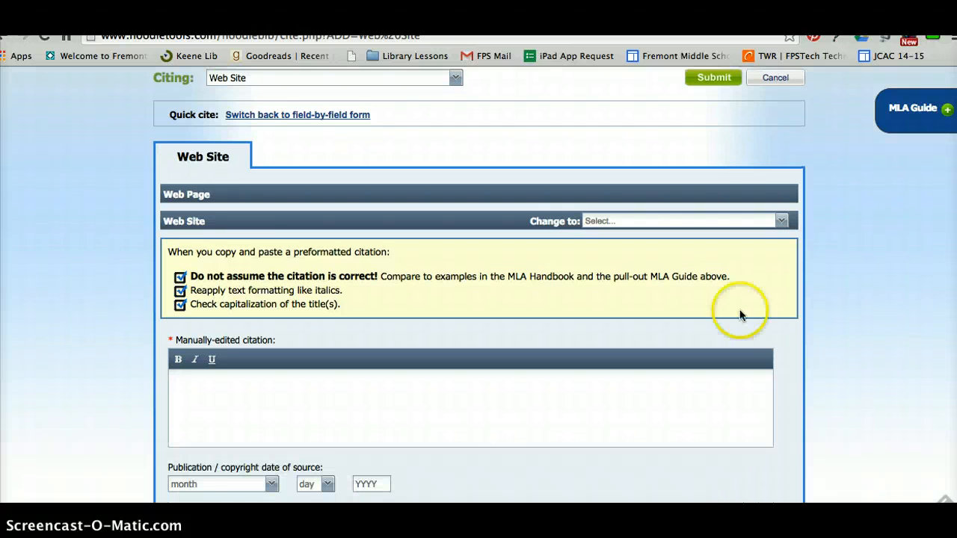
click(380, 416)
key(super+v)
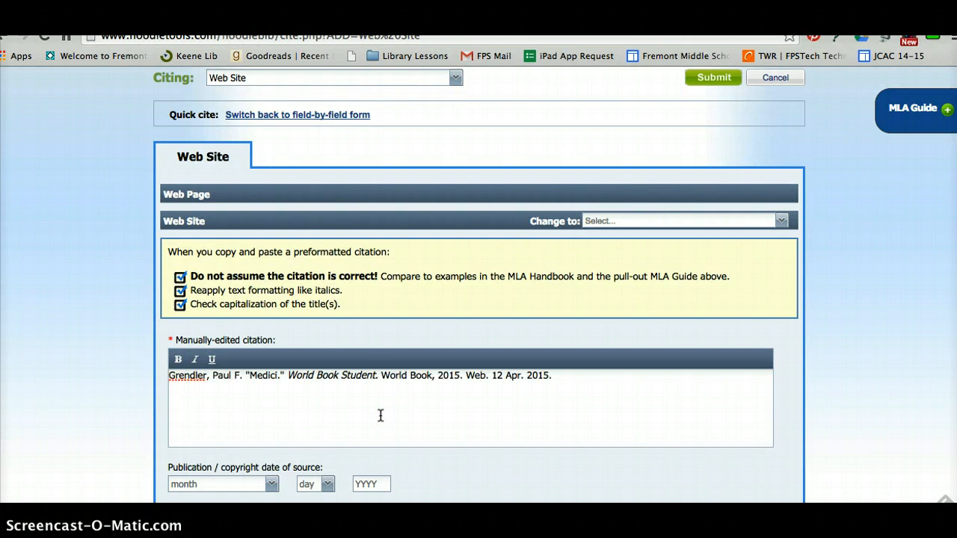
click(709, 80)
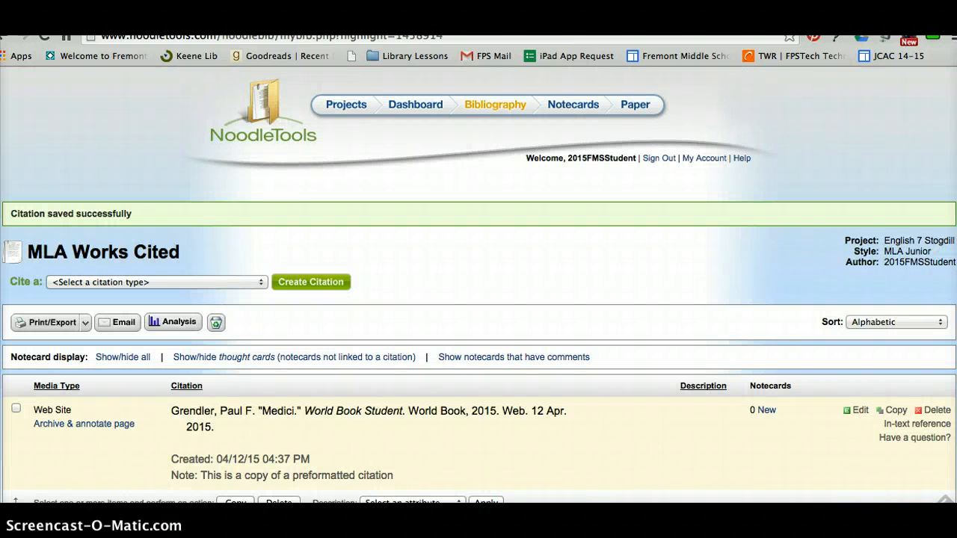
Create a second Web Site citation using the field-by-field form.
scroll(479, 285, down, 2)
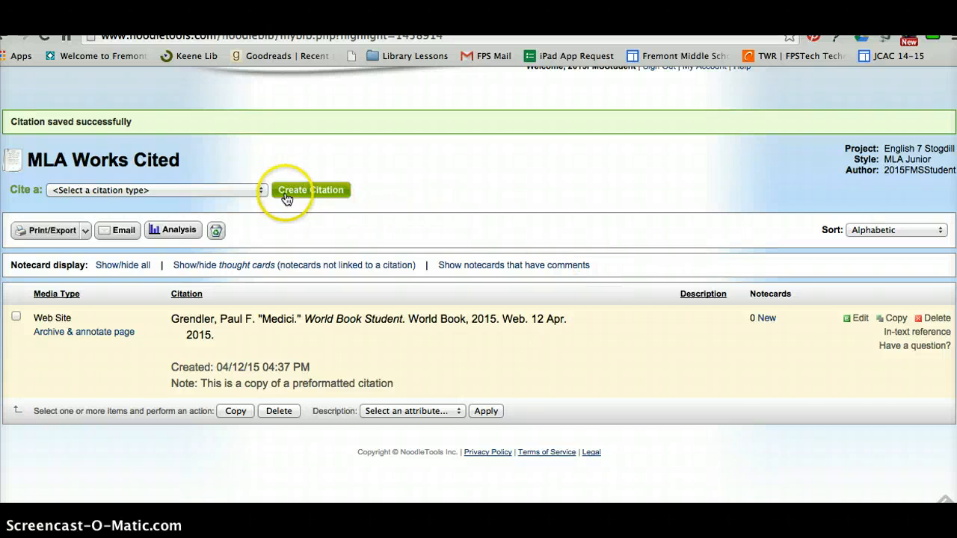
click(261, 190)
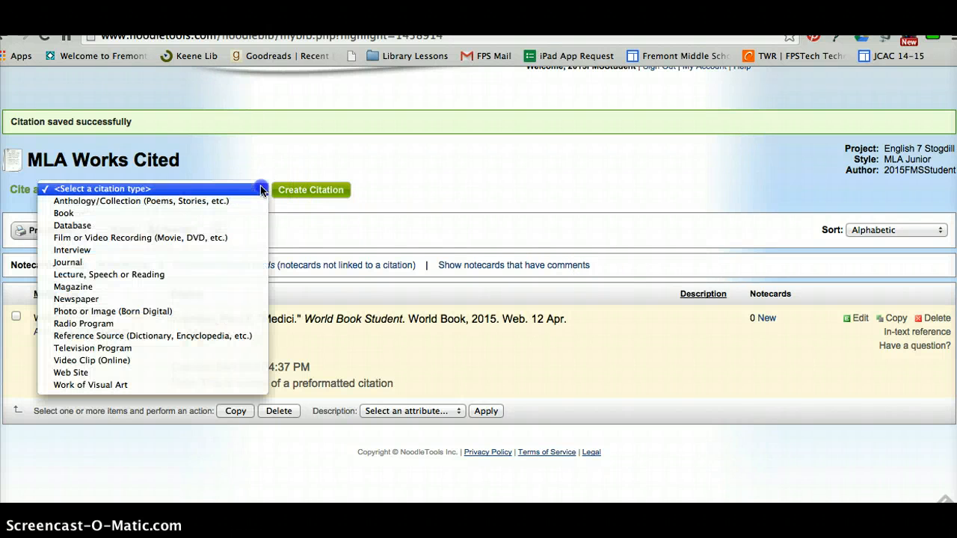
click(112, 375)
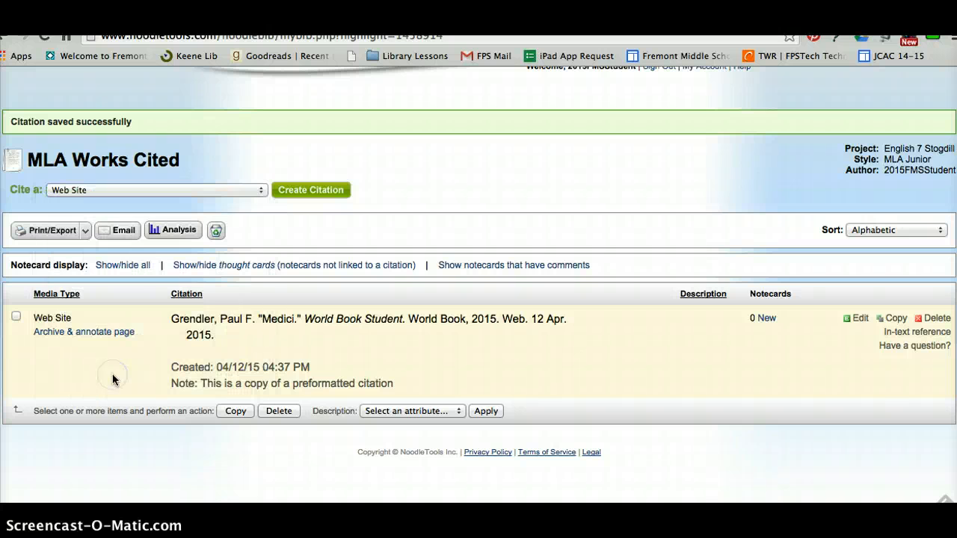
click(311, 190)
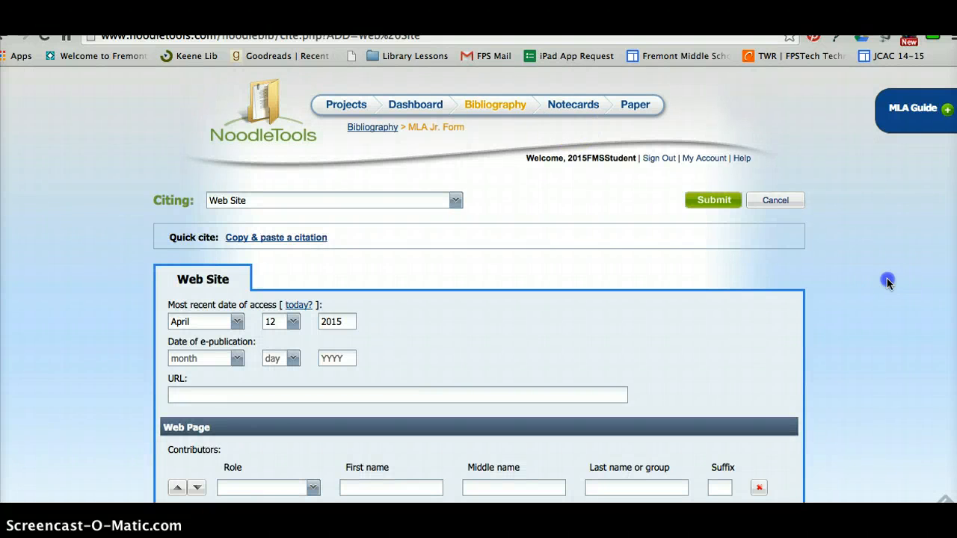
scroll(887, 280, down, 5)
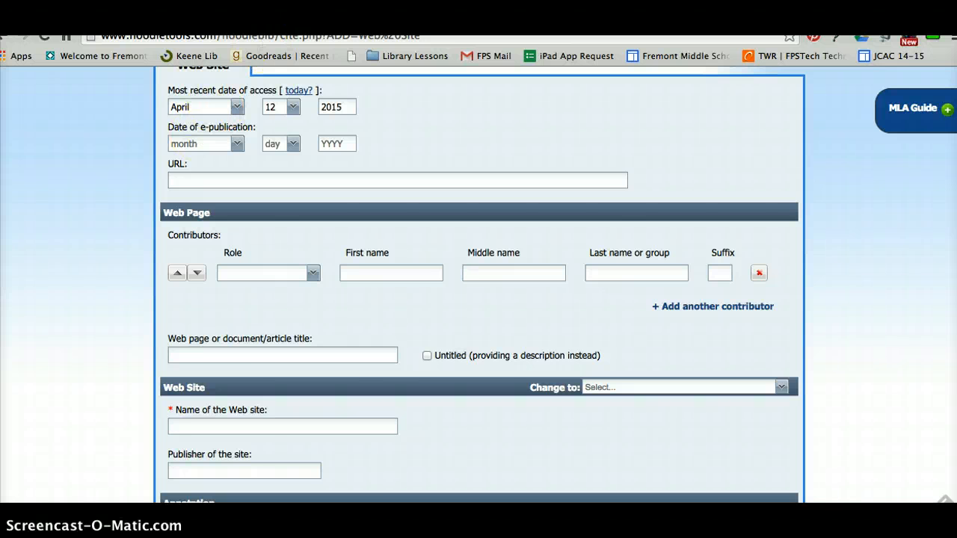
Look over the PBS page "The Renaissance – An Overview" and copy its web address into the URL field of the NoodleTools citation.
click(262, 22)
click(926, 364)
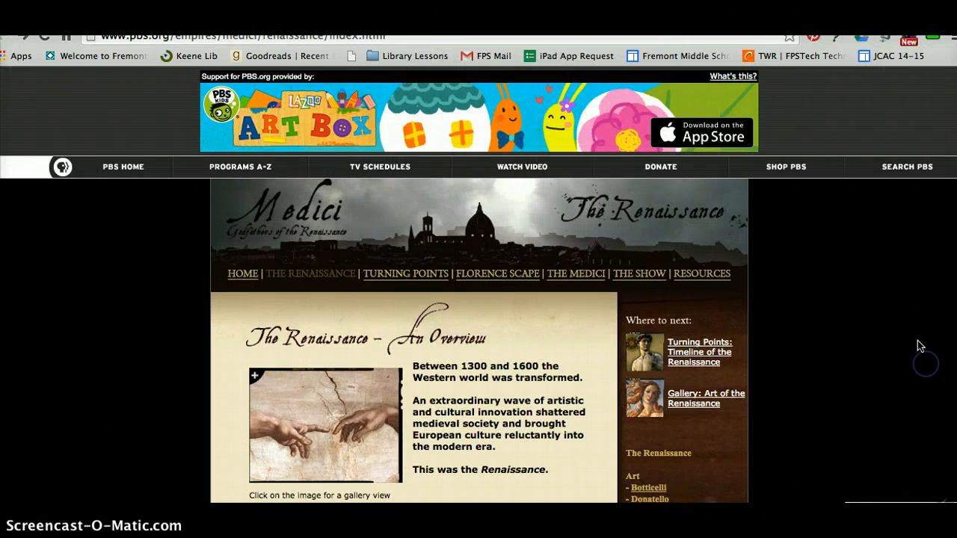
scroll(911, 332, down, 1)
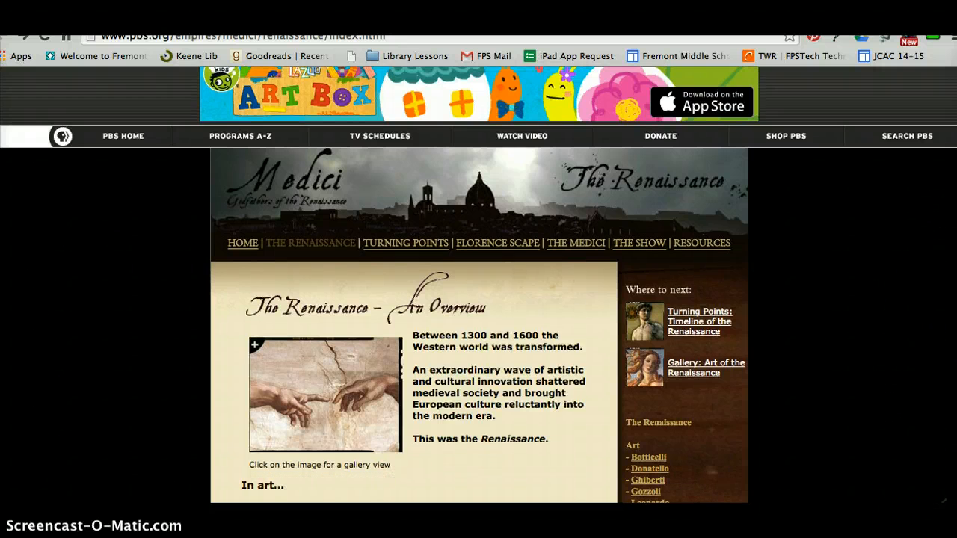
scroll(926, 449, down, 10)
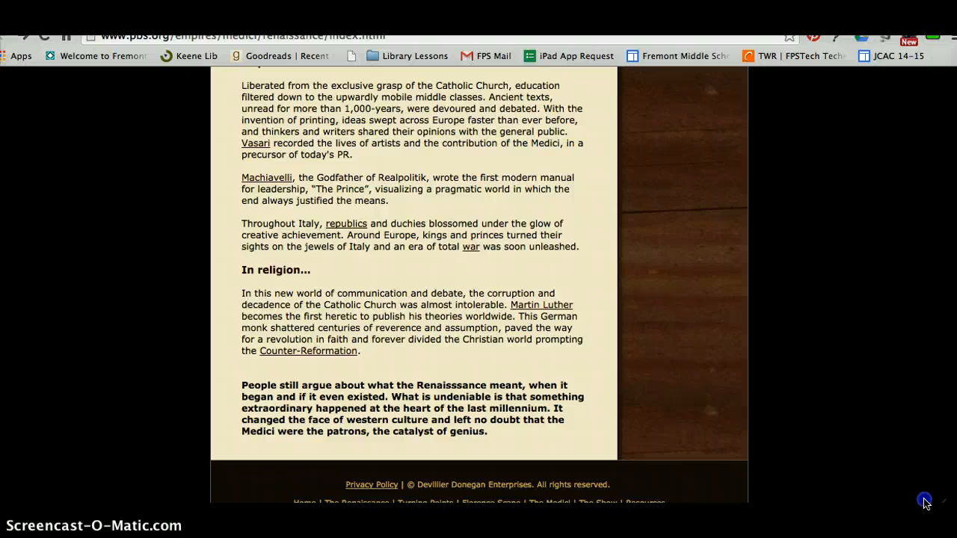
scroll(935, 366, up, 10)
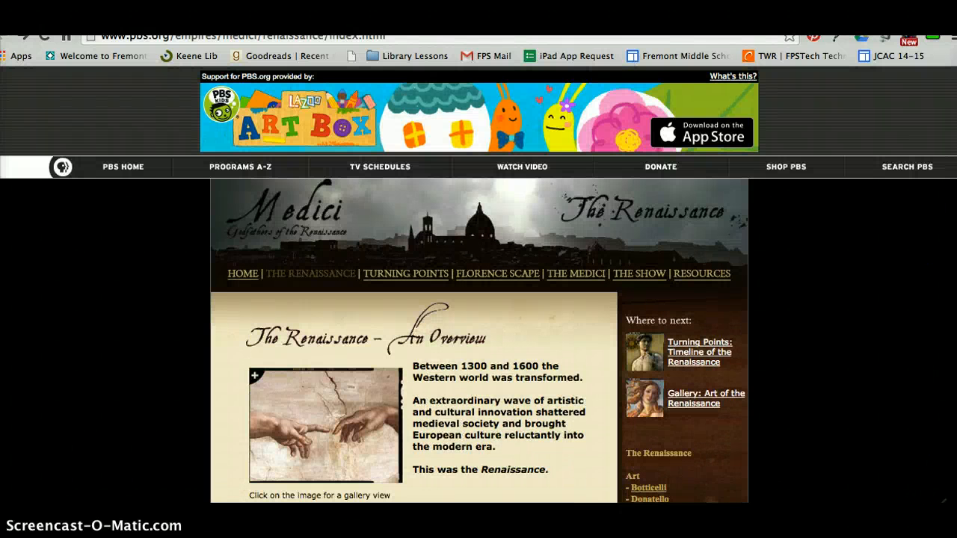
key(ctrl+Tab)
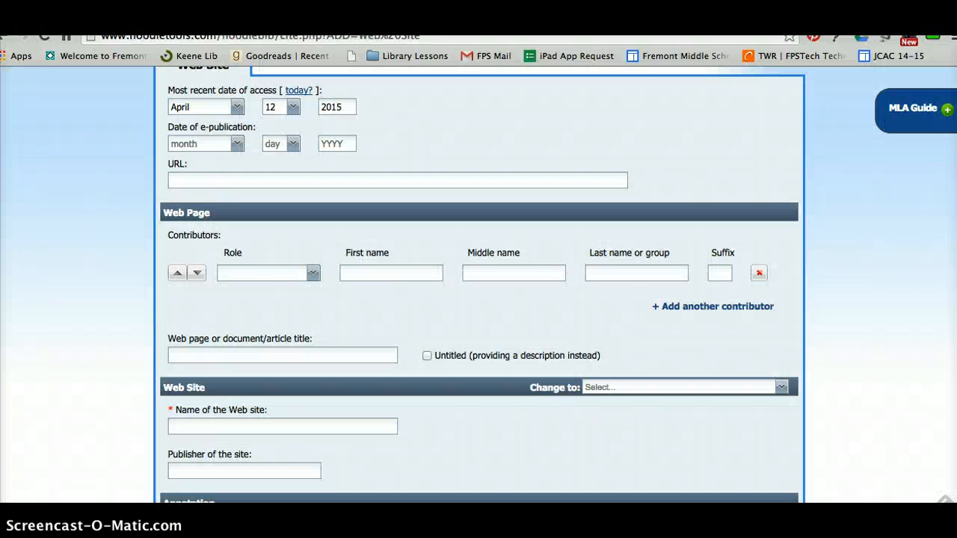
click(199, 178)
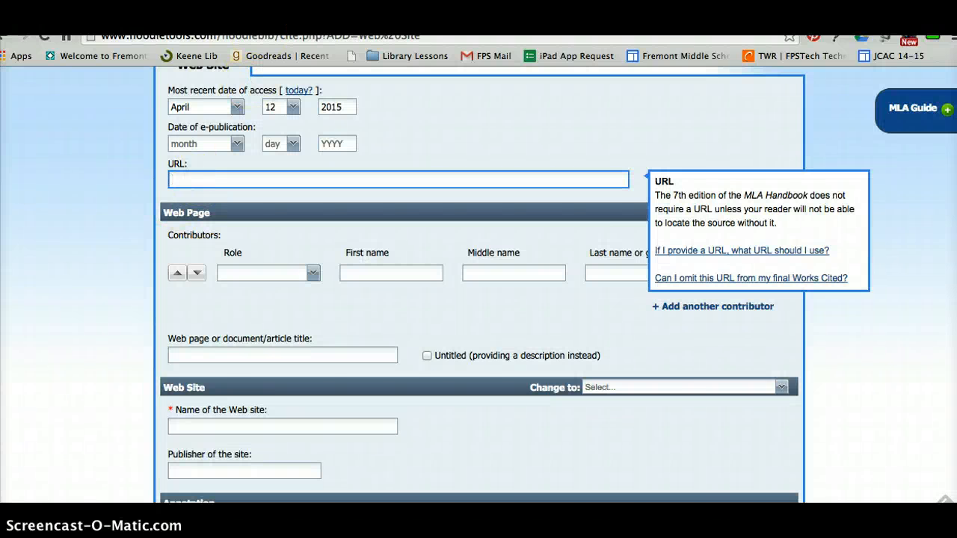
key(ctrl+shift+Tab)
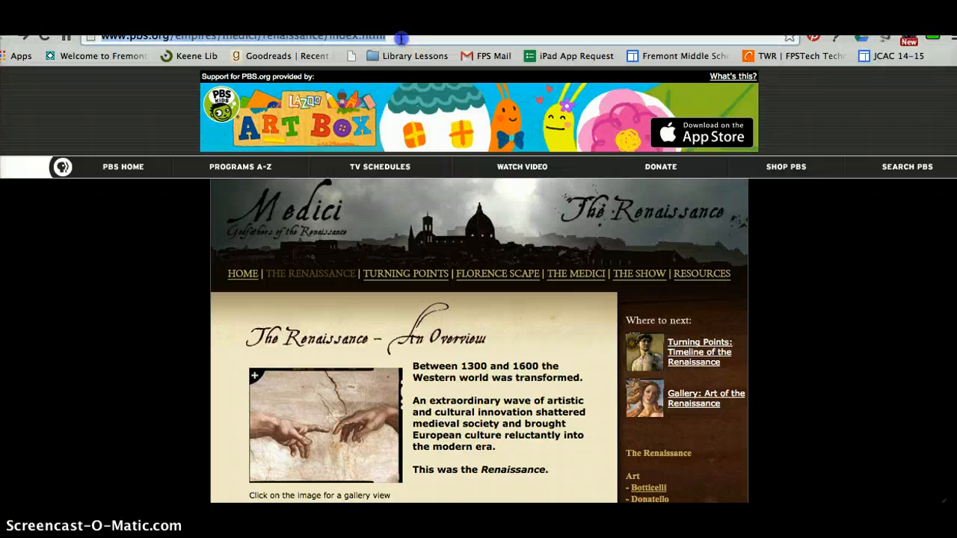
click(400, 36)
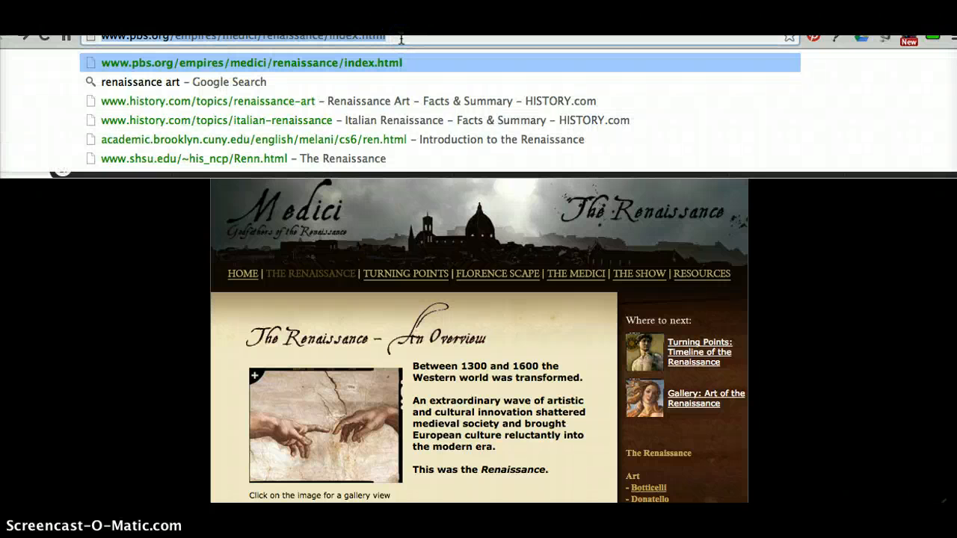
key(ctrl+Tab)
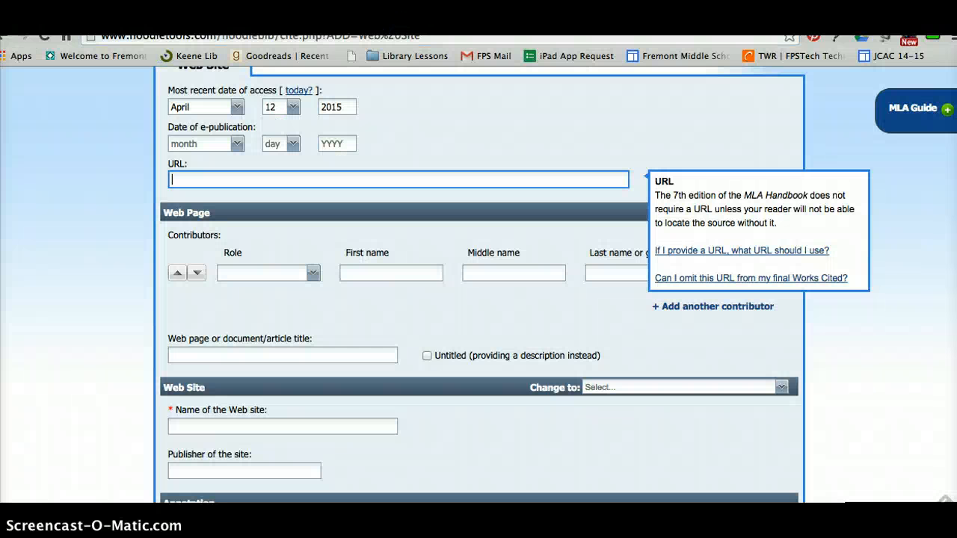
click(208, 174)
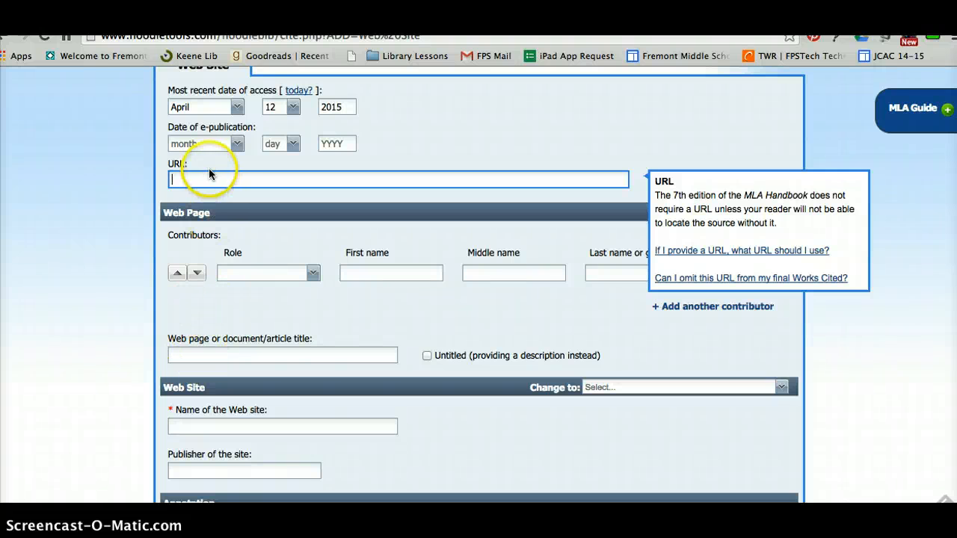
key(ctrl+v)
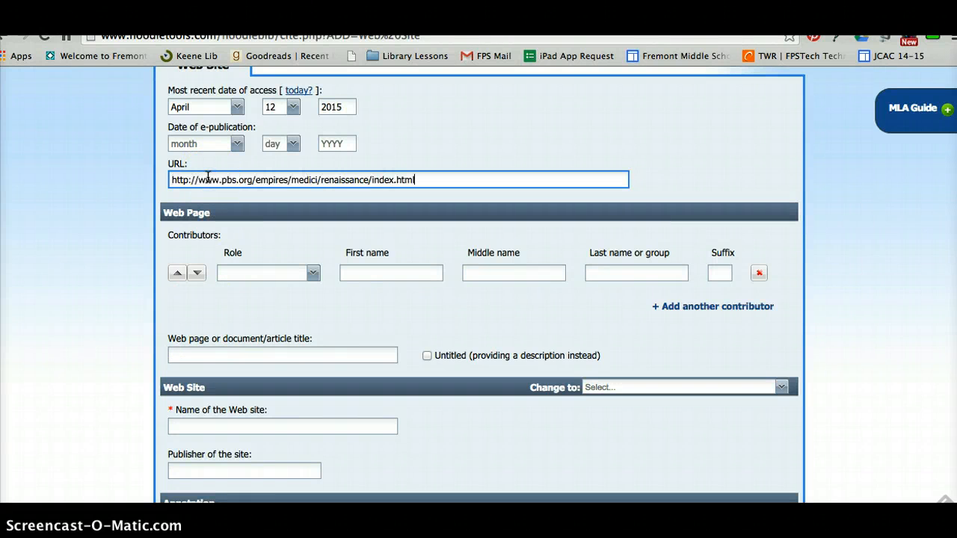
Check the PBS page for its heading and enter "Medici - Godfathers of the Renaissance" as the citation's web page title.
click(397, 272)
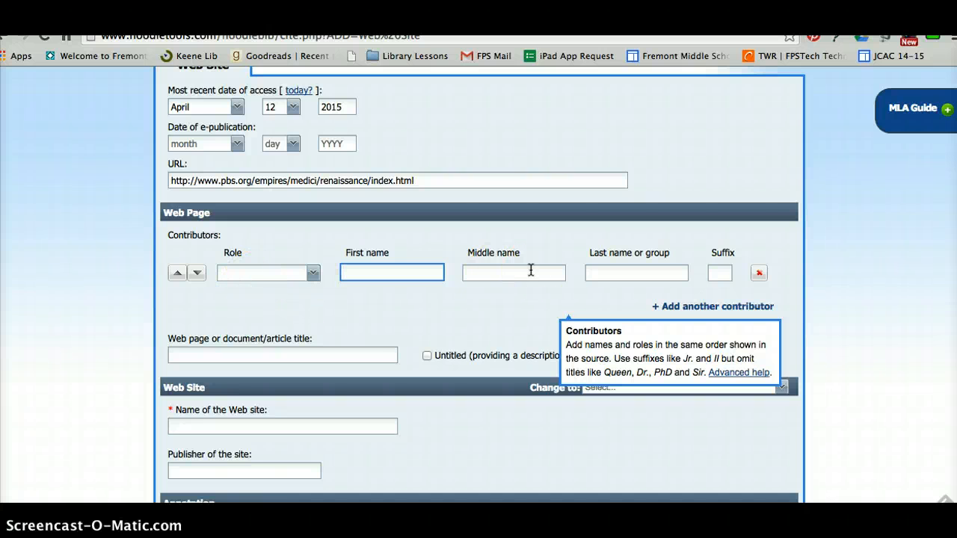
click(379, 354)
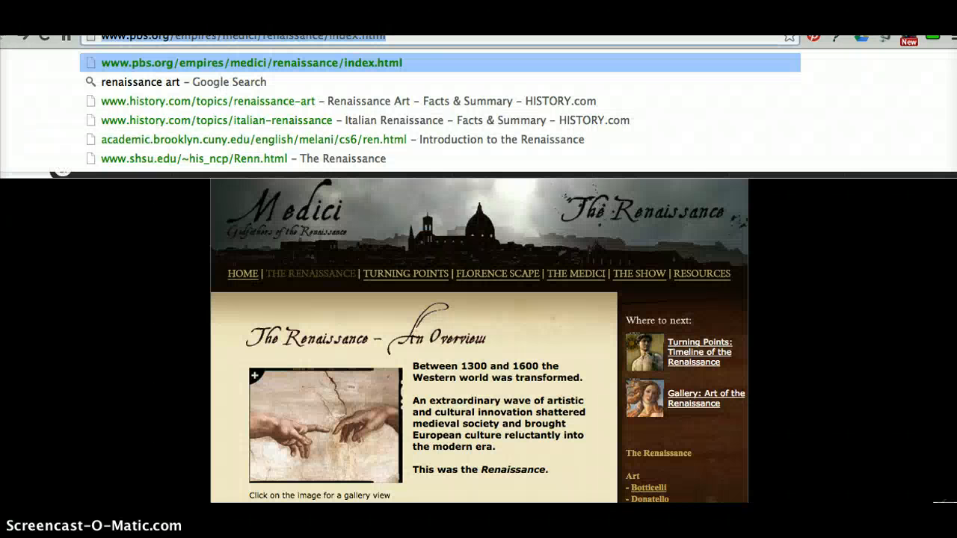
click(139, 290)
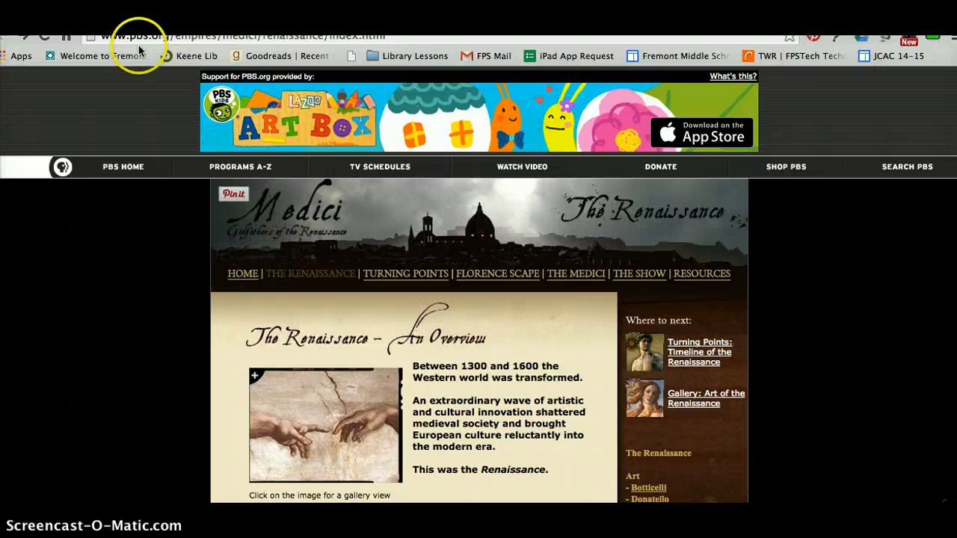
click(129, 16)
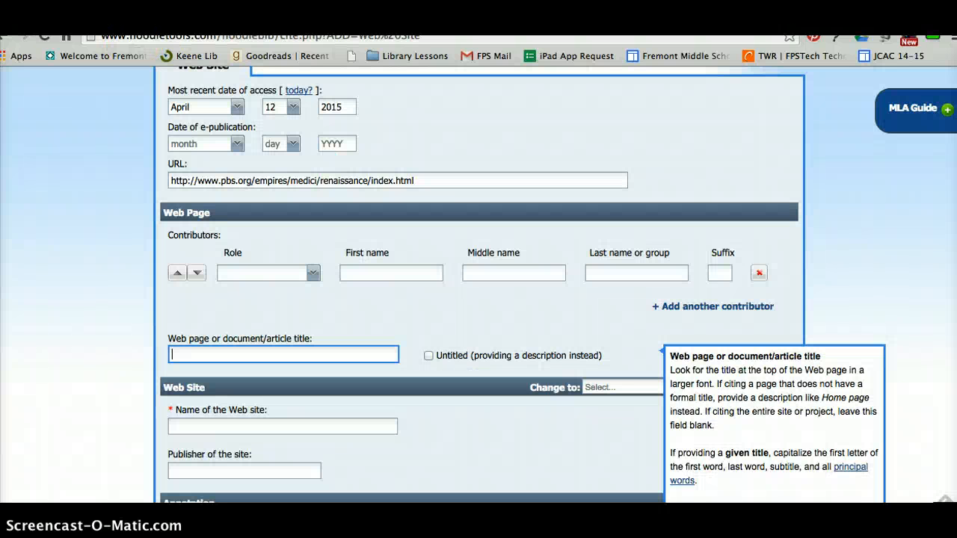
text(Medici - Godfathers of )
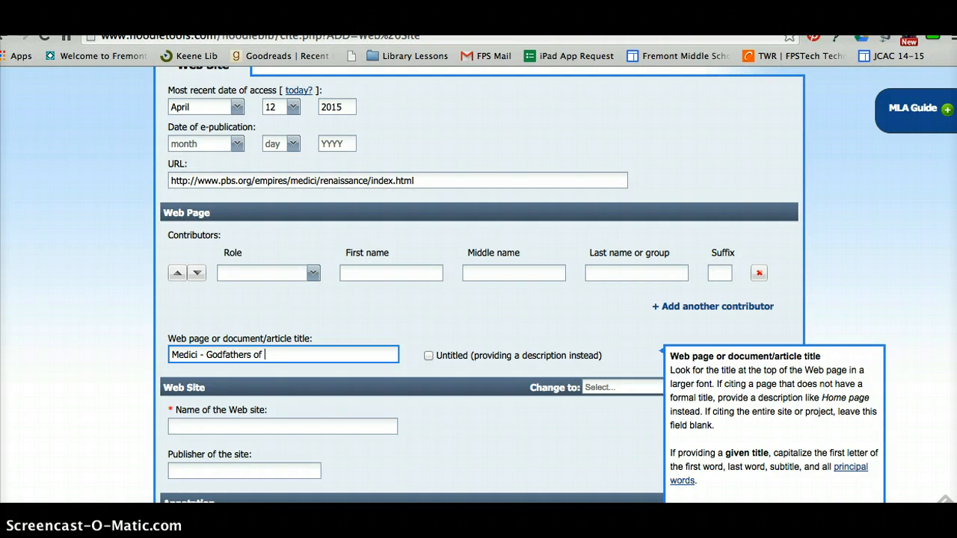
text(the Renaissance)
key(Tab)
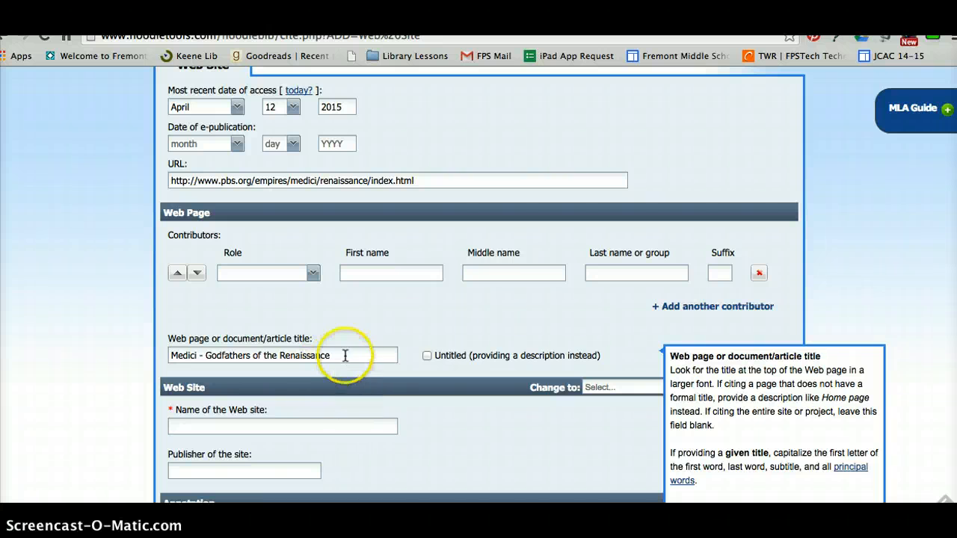
Move "Medici - Godfathers of the Renaissance" from the web page title to the name of the Web site.
drag(344, 354, 150, 344)
key(ctrl+c)
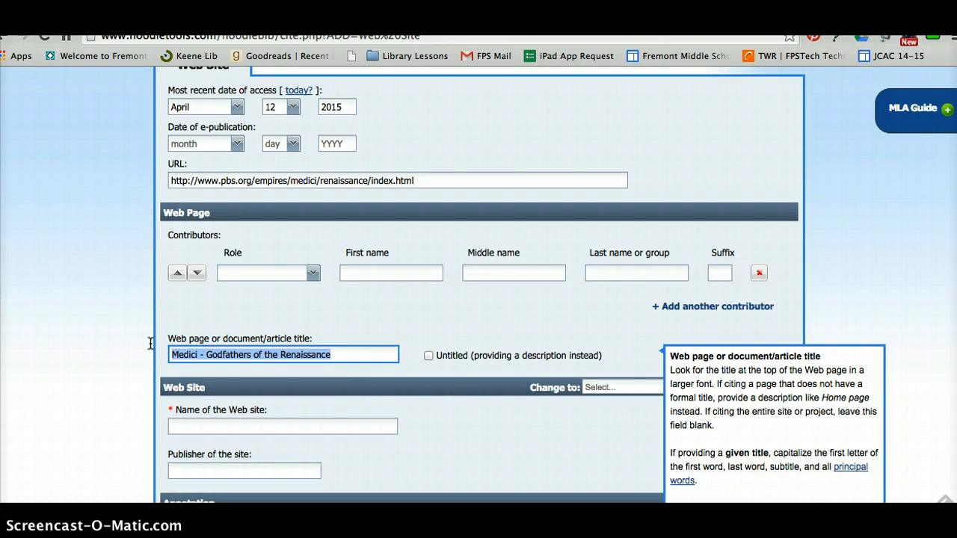
key(BackSpace)
click(177, 425)
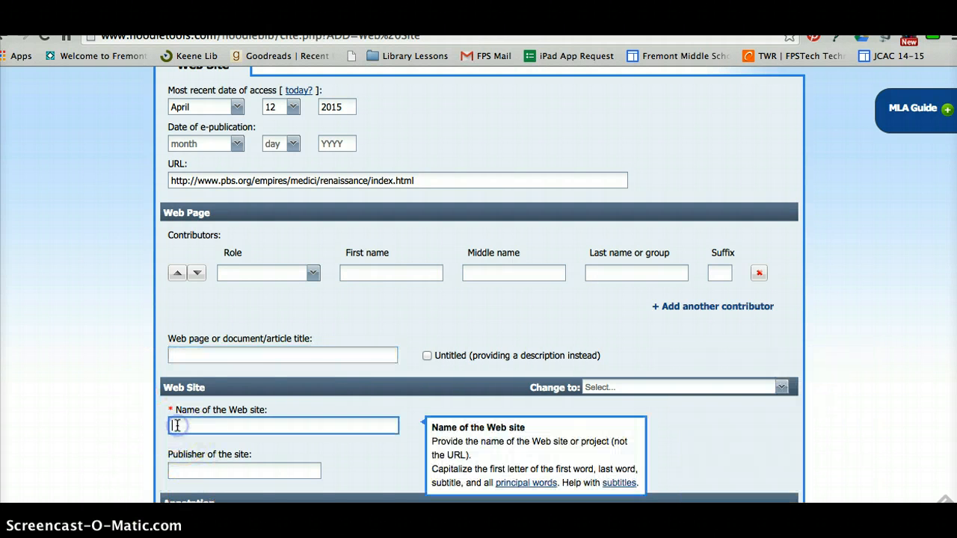
key(ctrl+v)
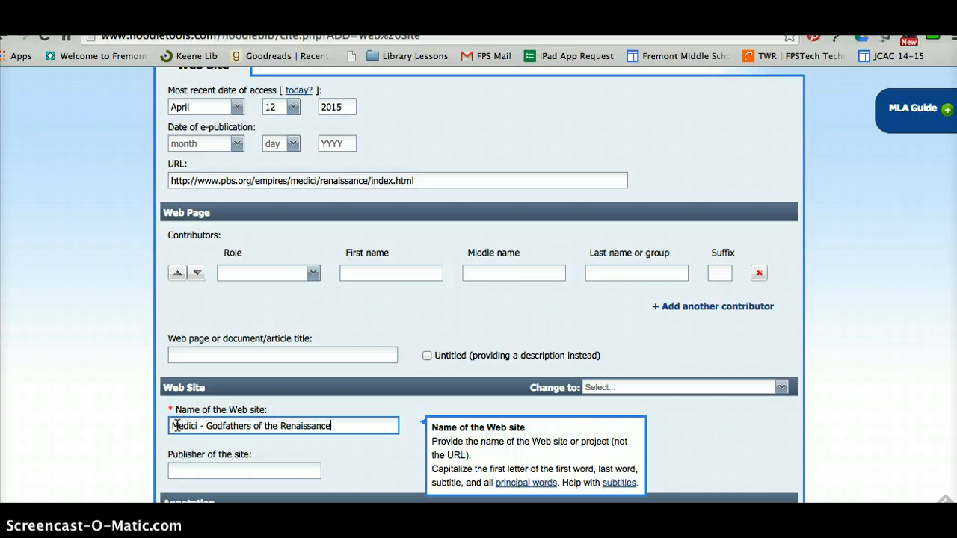
Check the article heading on the PBS page and enter "The Renaissance - An Overview" as the web page title.
click(196, 354)
click(217, 18)
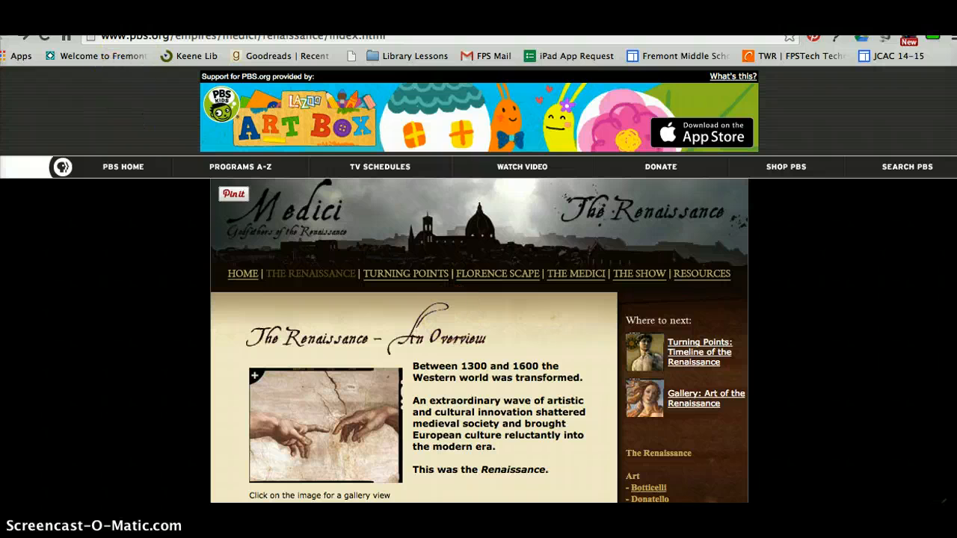
click(336, 18)
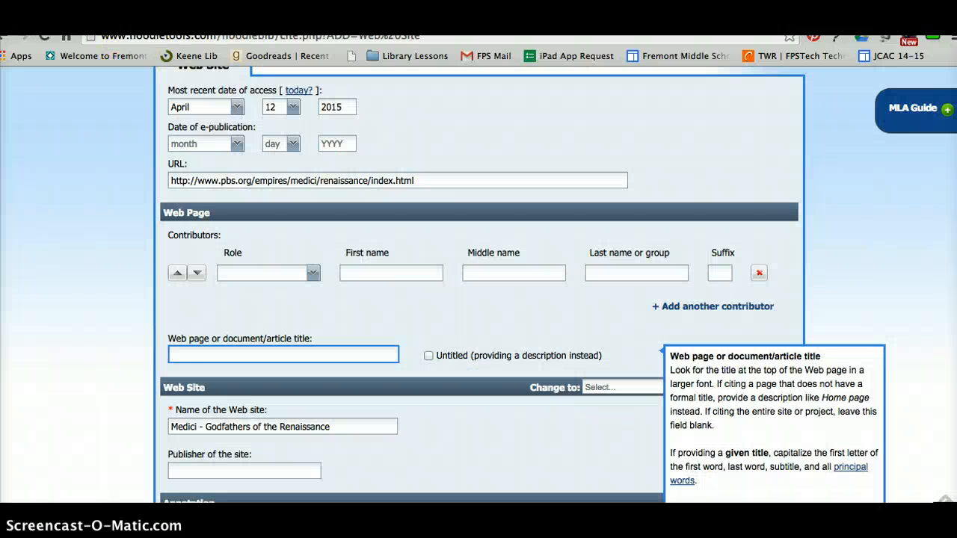
text(The Reai)
text(na)
text(ssanc)
text(e - An Over)
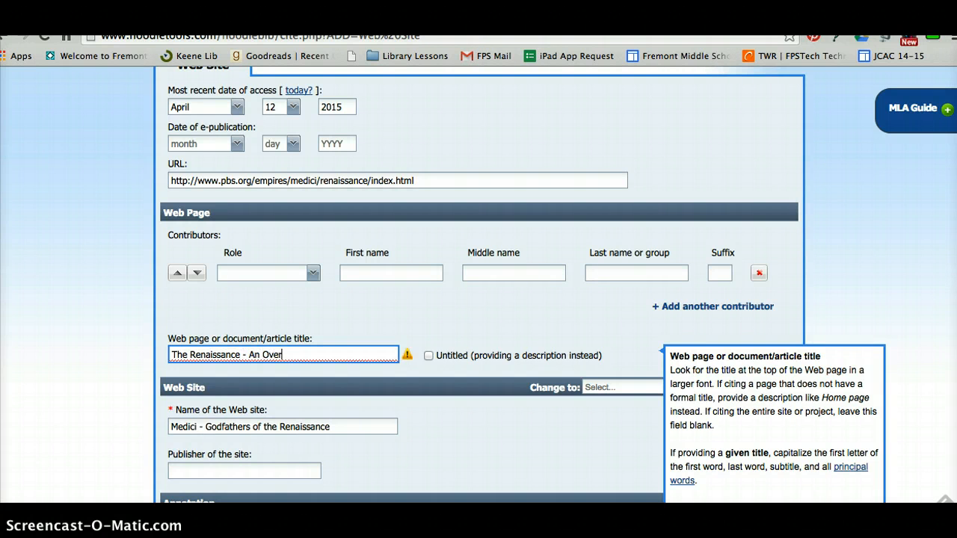
text(view)
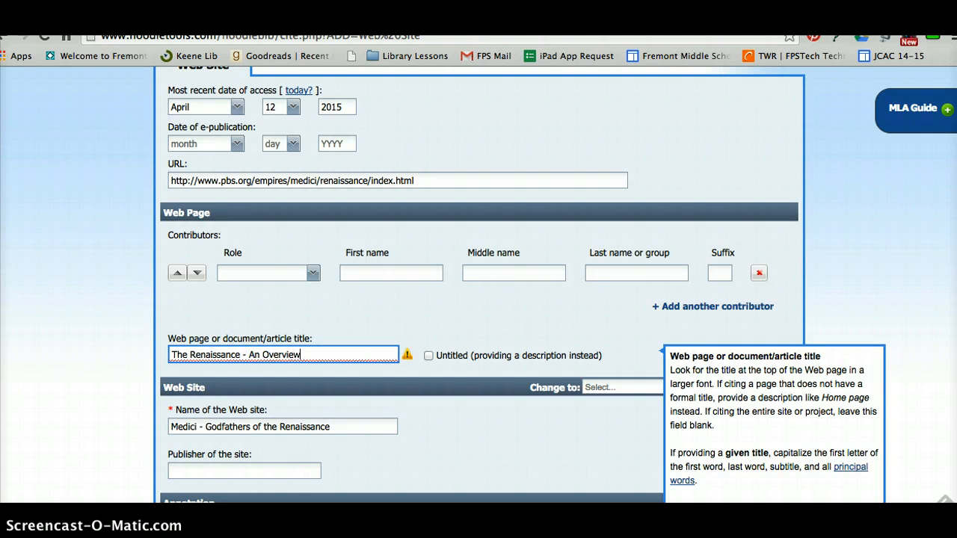
Find the copyright holder in the PBS page's footer and enter "Deviller and Donegan Enterprises" as the publisher of the site.
click(191, 470)
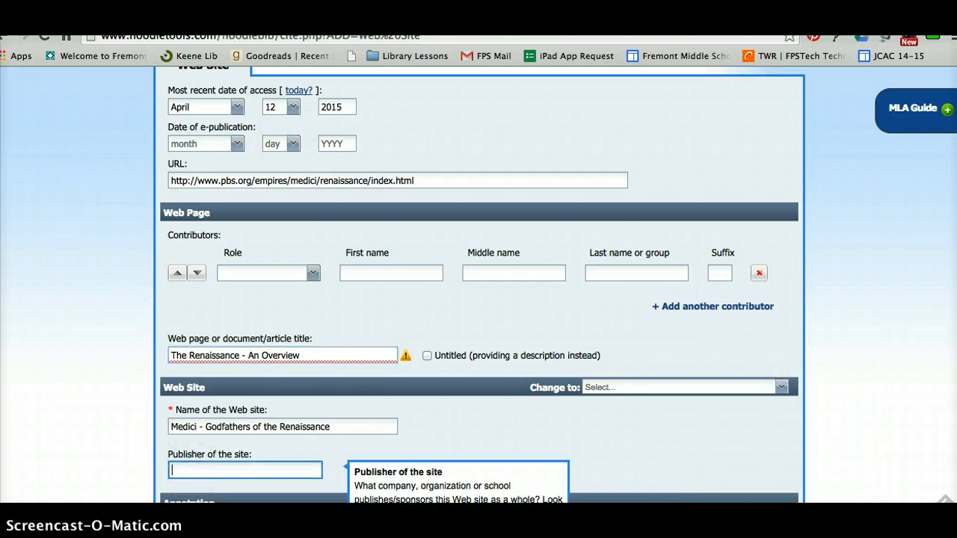
click(224, 23)
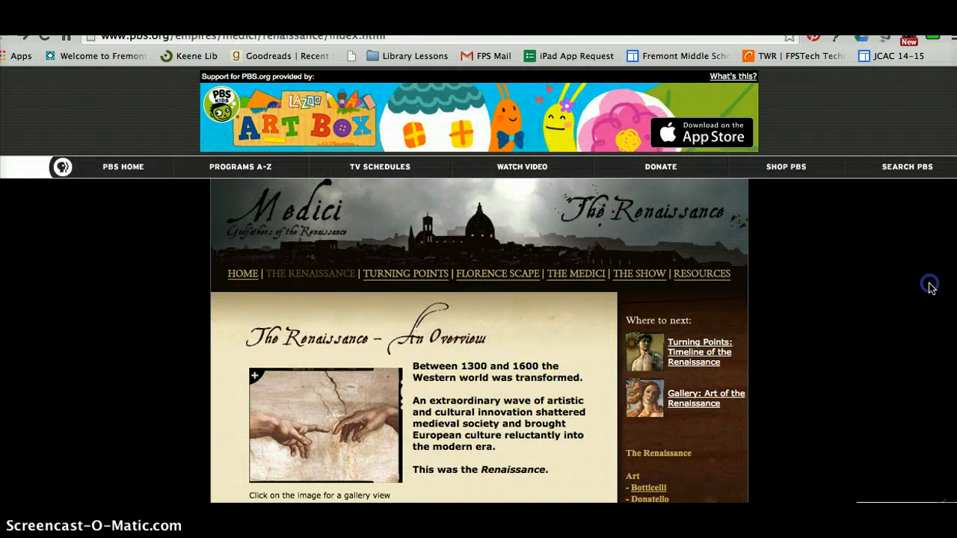
scroll(928, 285, down, 5)
scroll(931, 289, down, 7)
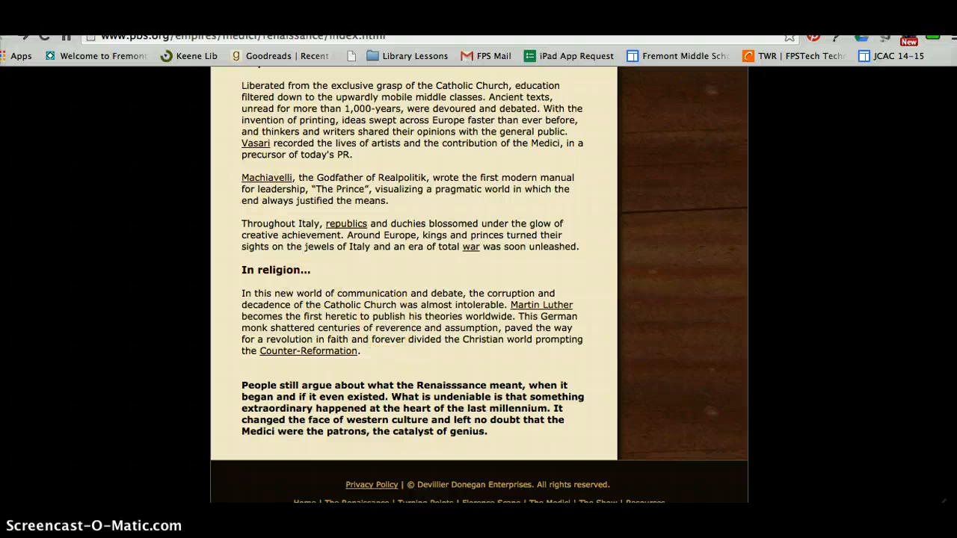
click(91, 22)
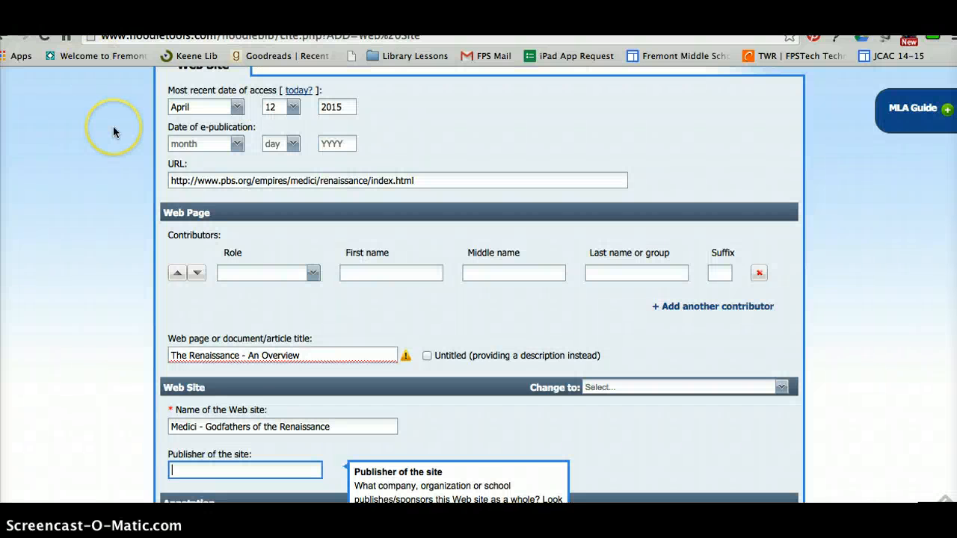
text(Deviller and)
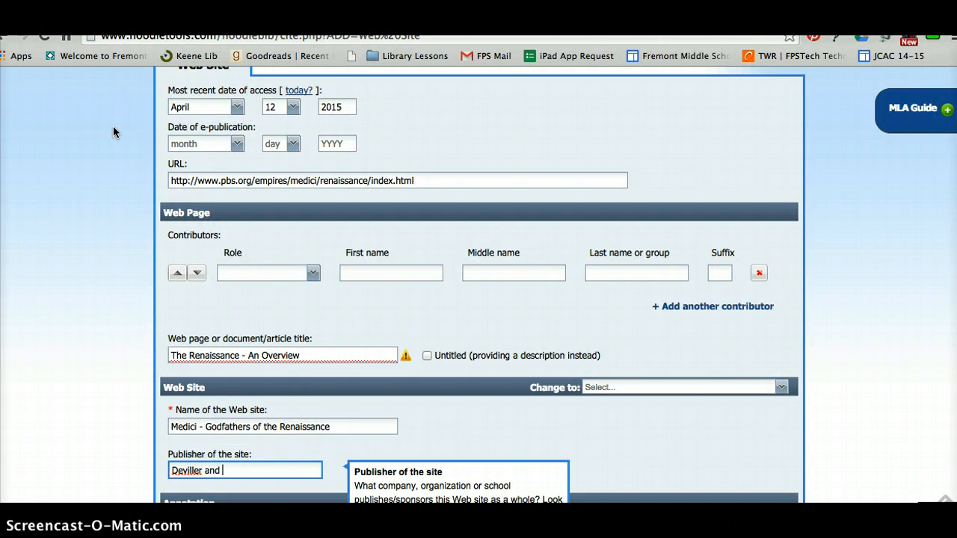
key(BackSpace)
text(d Donegan Enter)
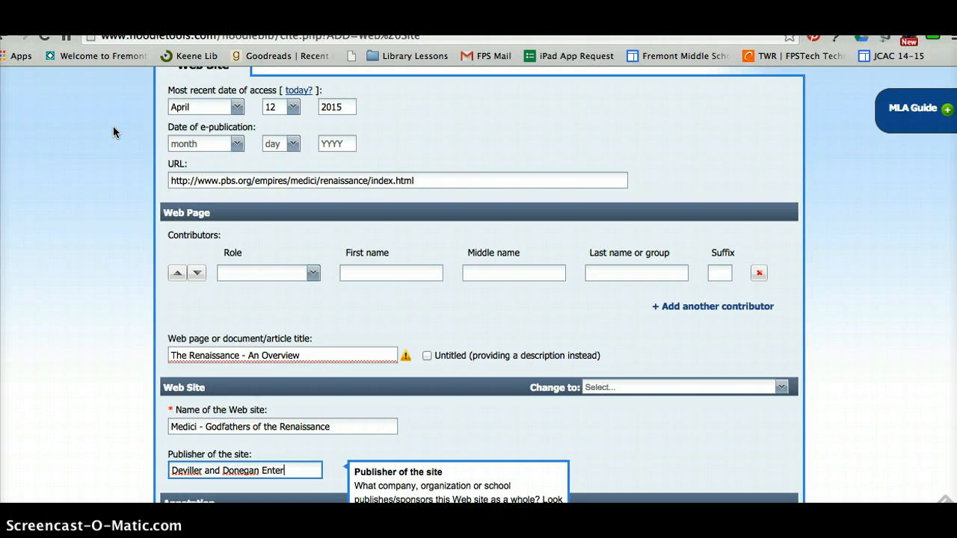
text(prises)
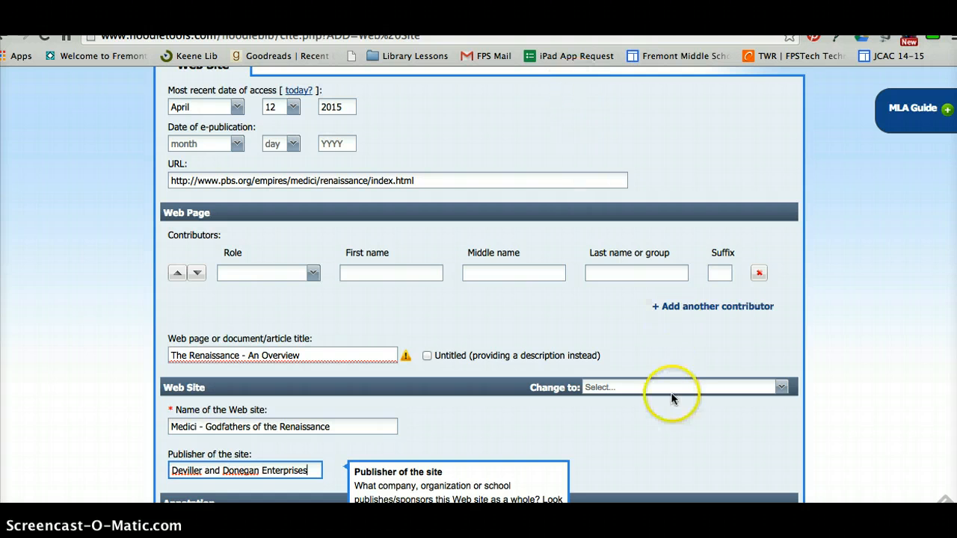
Submit the PBS Web Site citation and view it in the MLA Works Cited list.
click(822, 349)
scroll(870, 353, down, 1)
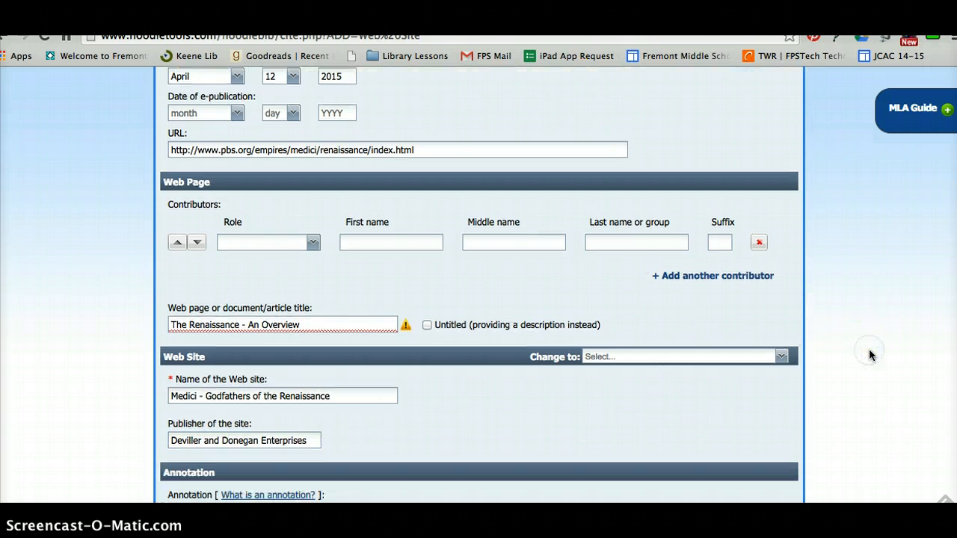
scroll(869, 355, down, 10)
click(720, 460)
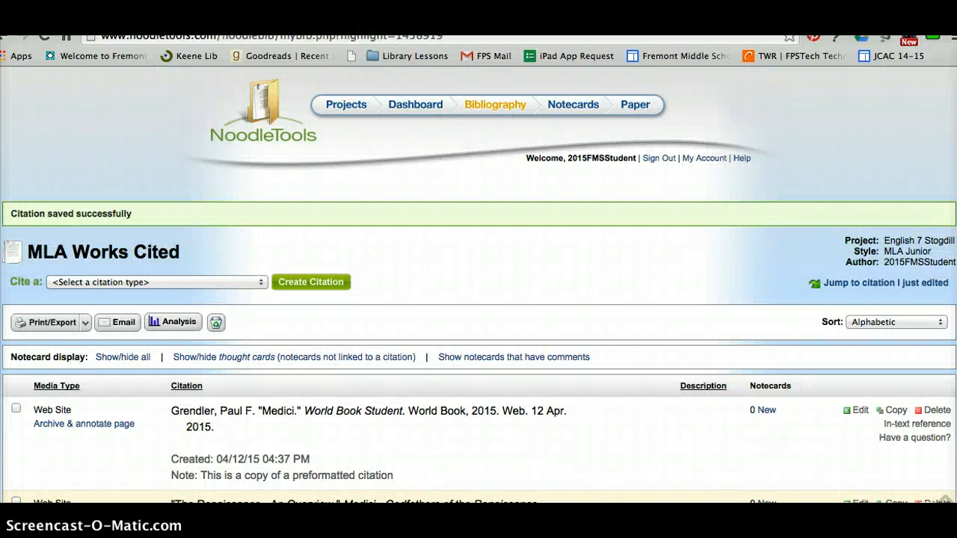
scroll(479, 285, down, 4)
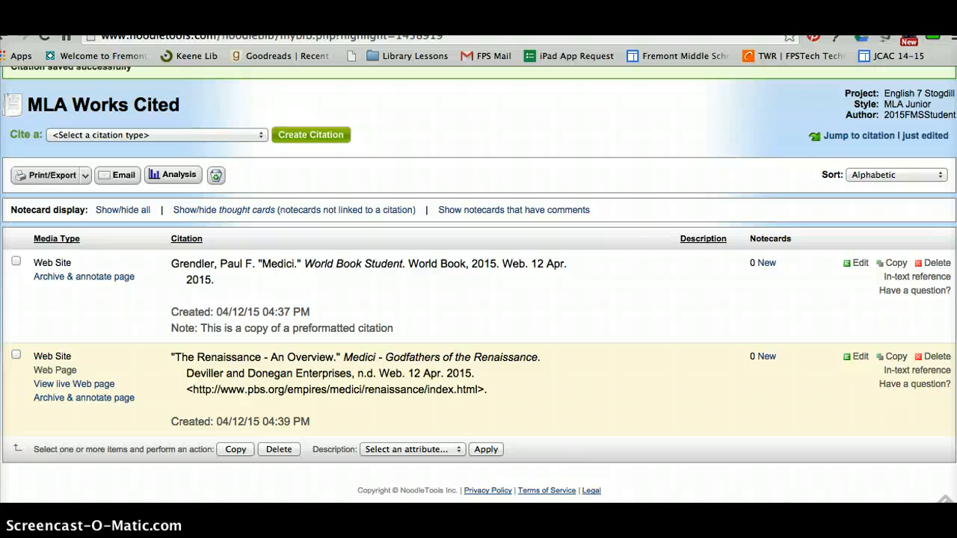